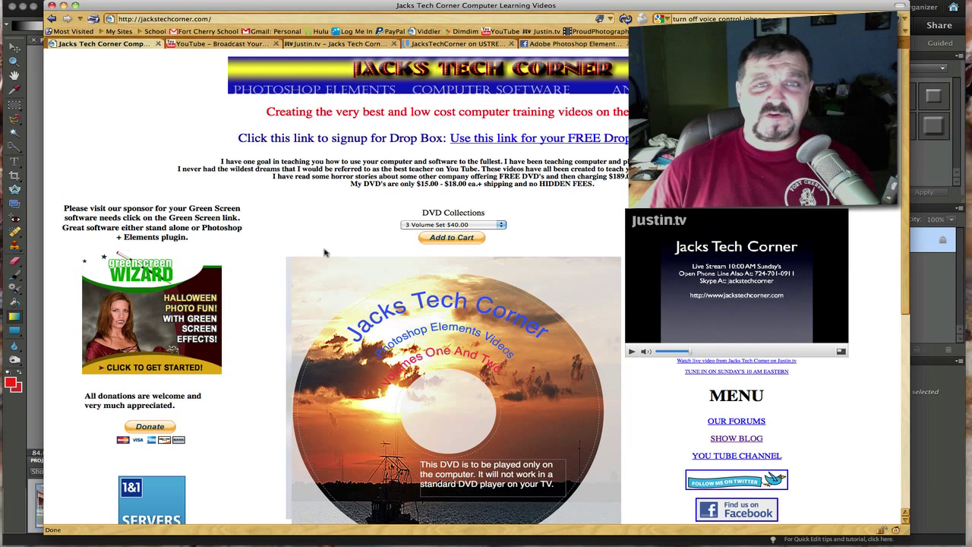
Keep the 3 Volume Set ($40.00) DVD option on the website, then minimize Firefox to reveal the photo.
left_click(231, 18)
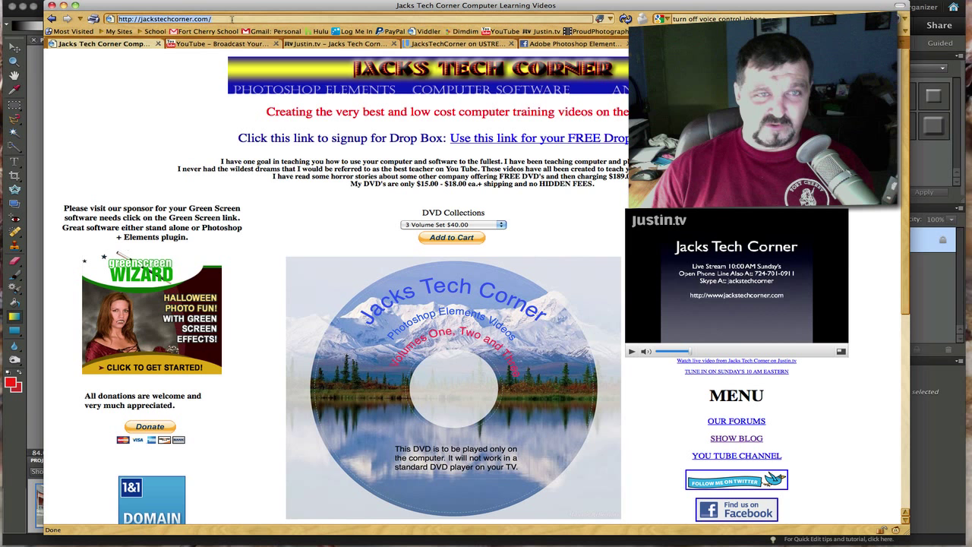
left_click(285, 190)
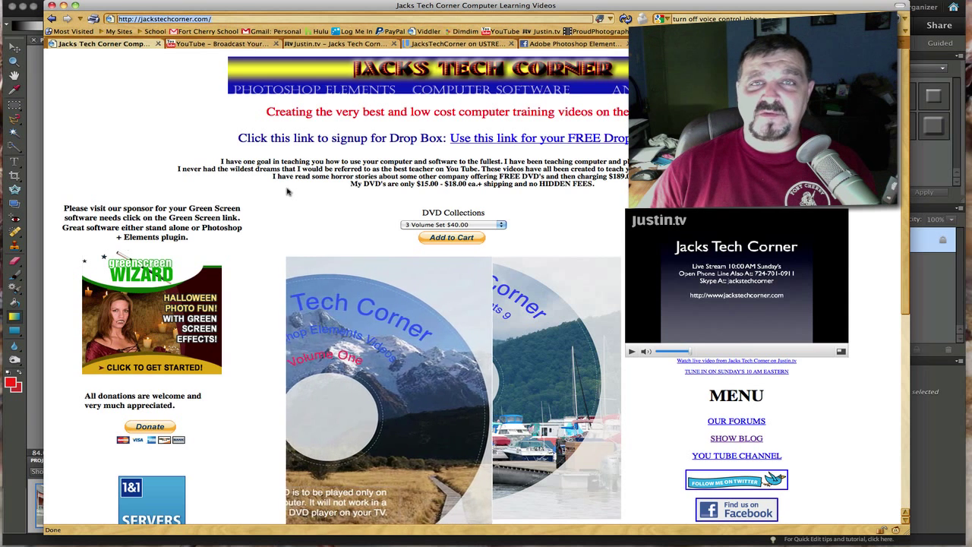
left_click(501, 224)
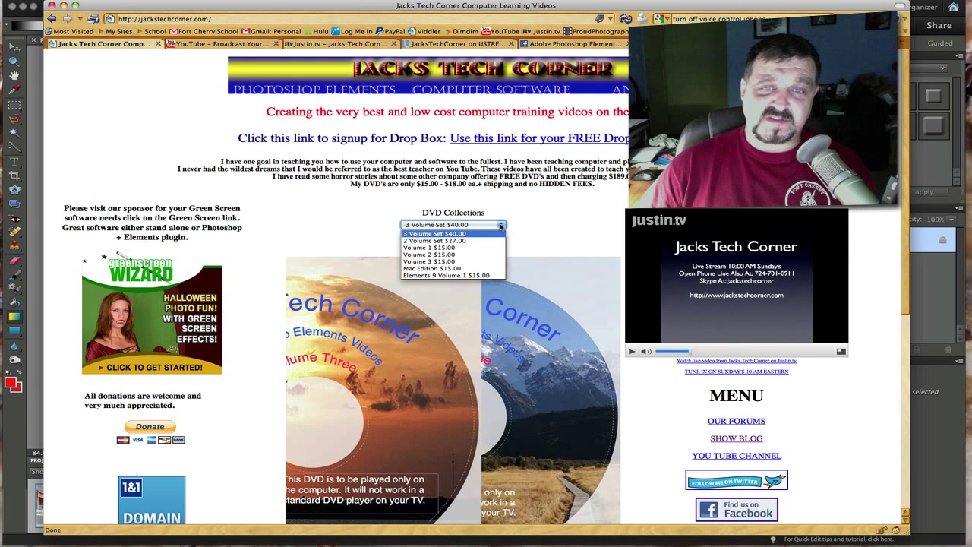
left_click(501, 224)
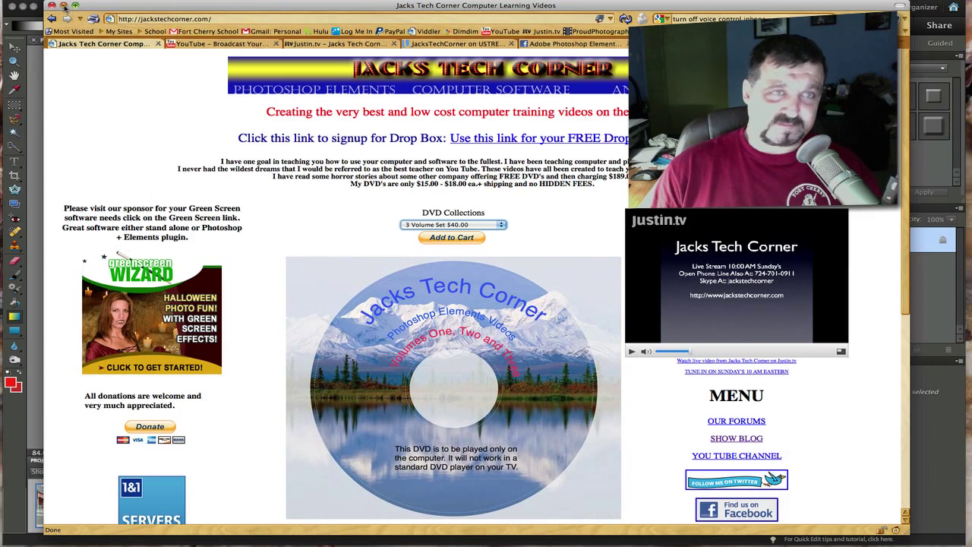
left_click(64, 6)
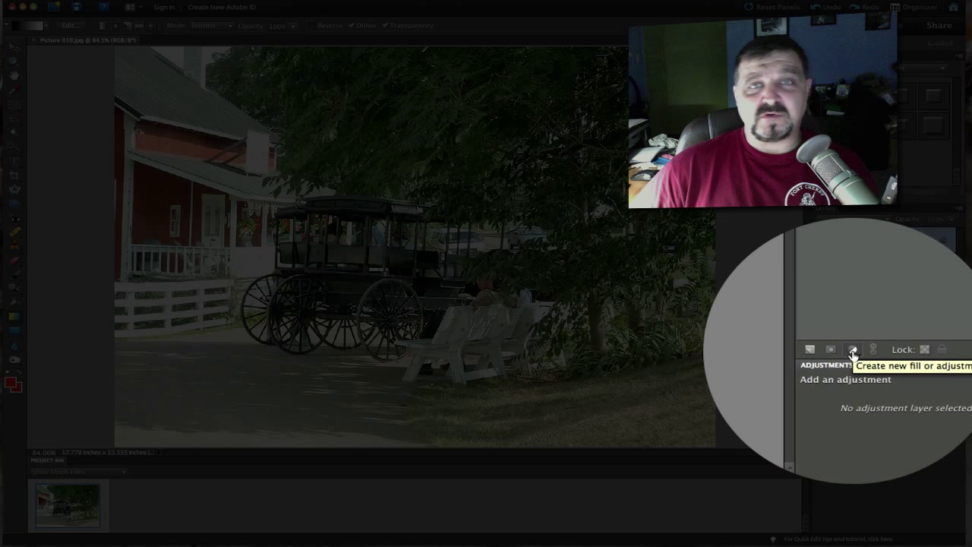
Add a Photo Filter adjustment layer, leaving it on Warming Filter (85) at 25% density.
left_click(853, 349)
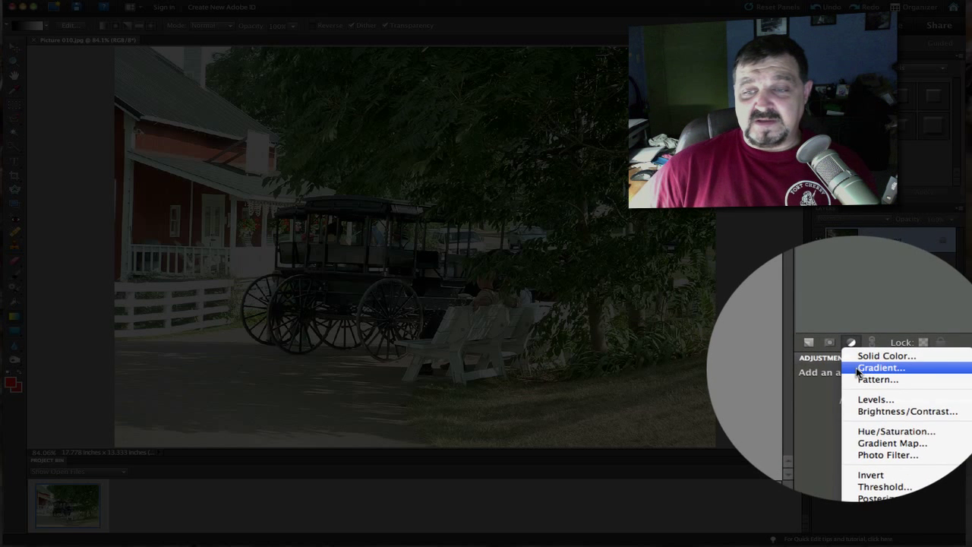
left_click(870, 430)
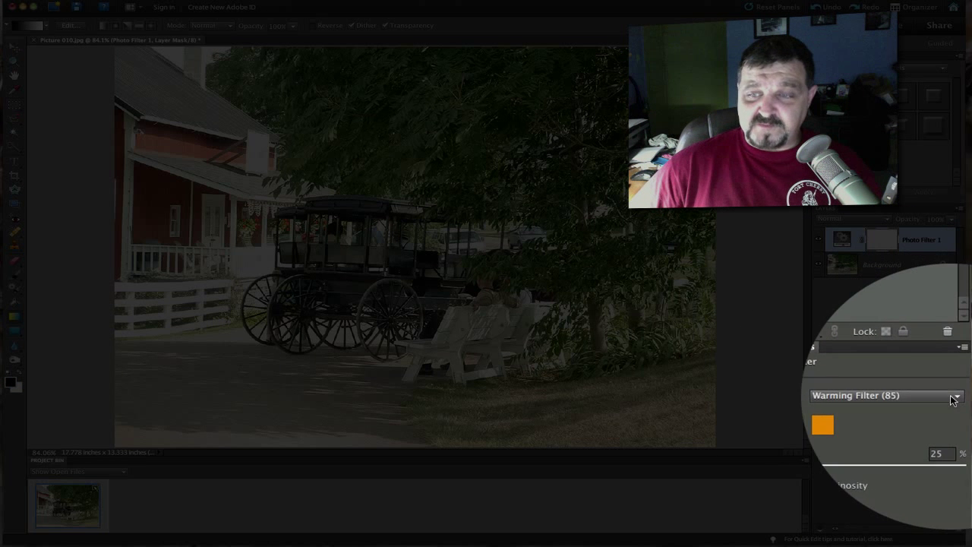
left_click(955, 398)
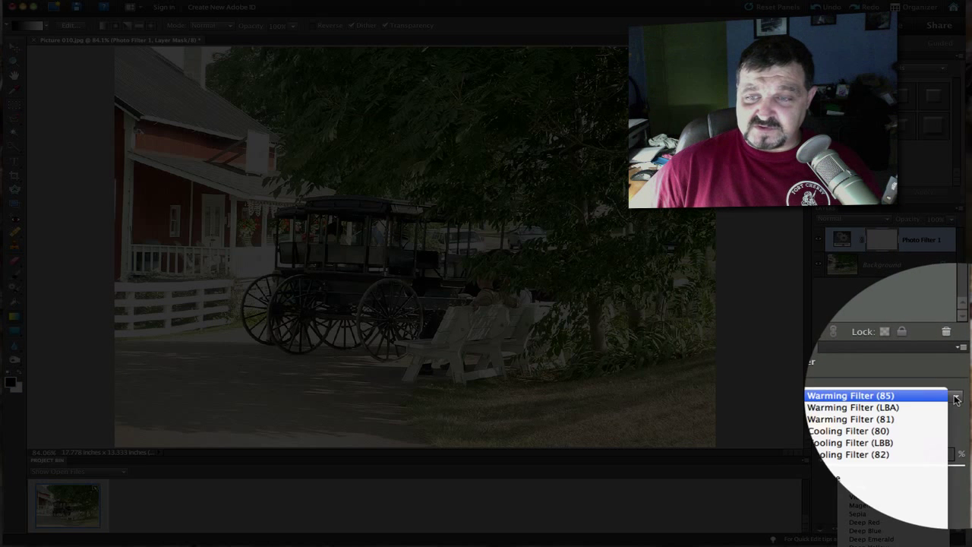
left_click(912, 395)
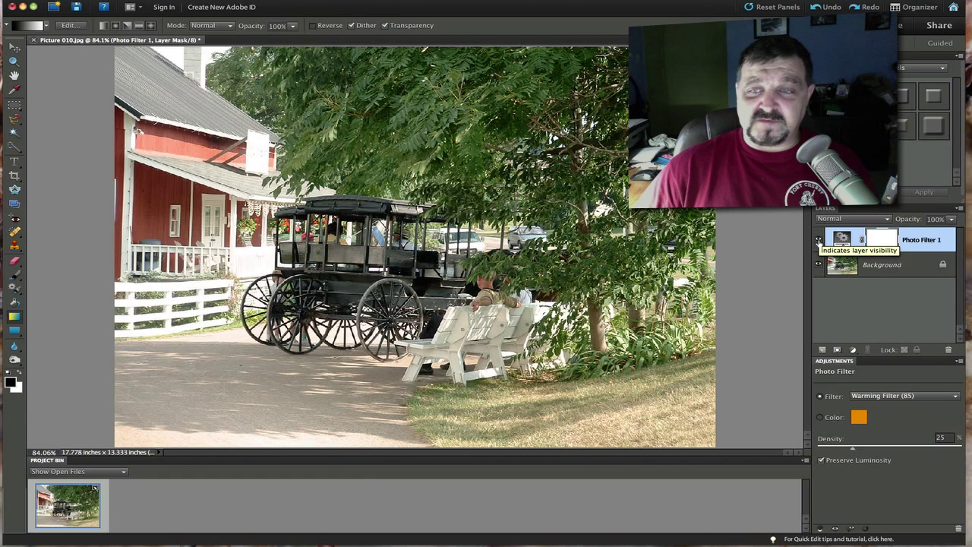
Hide and reshow the Photo Filter 1 layer to compare the photo before and after.
left_click(819, 241)
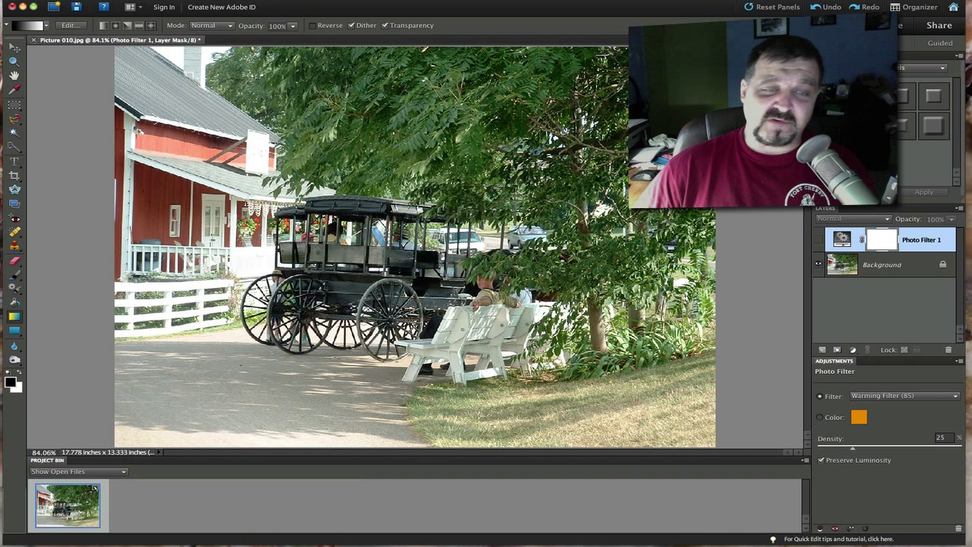
left_click(817, 241)
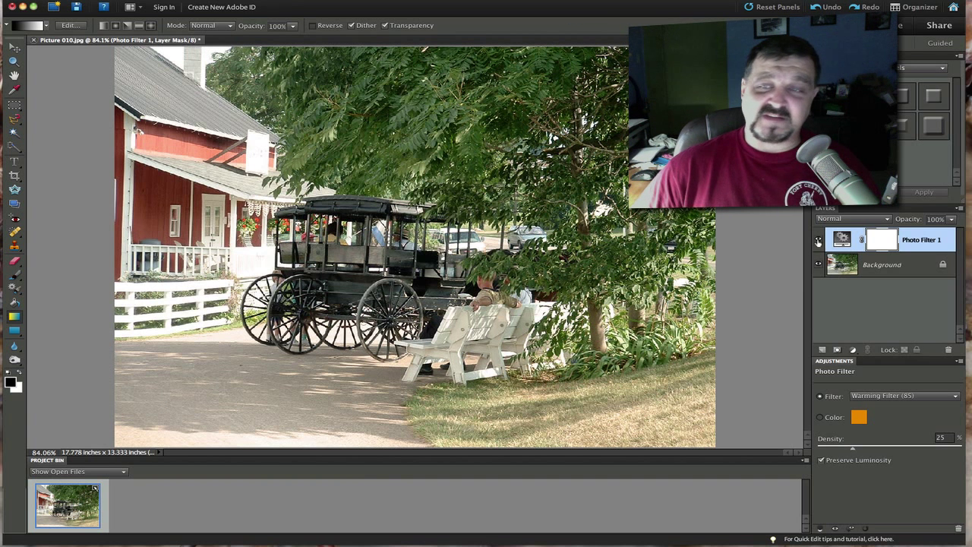
left_click(902, 399)
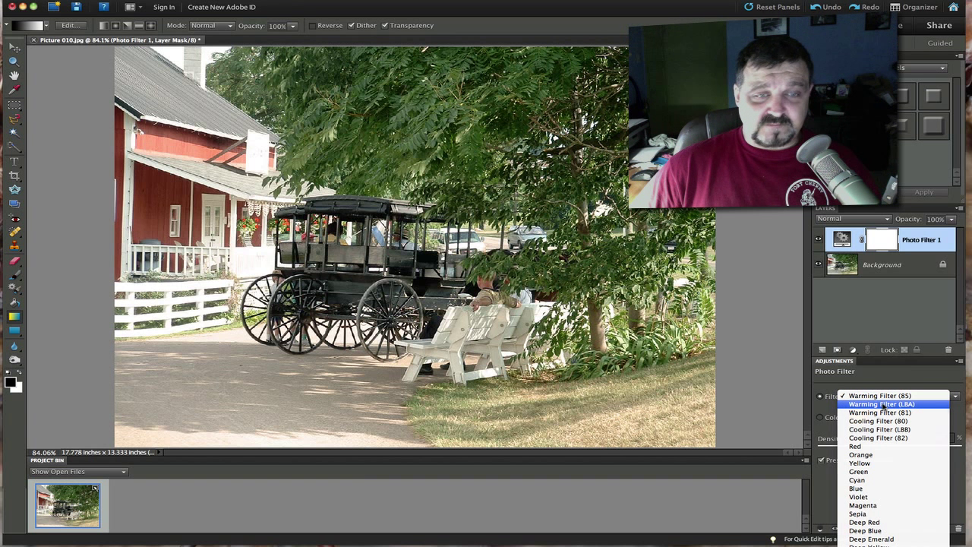
Try Warming Filter (LBA) and Warming Filter (81), then settle on Cooling Filter (80).
left_click(884, 404)
left_click(884, 397)
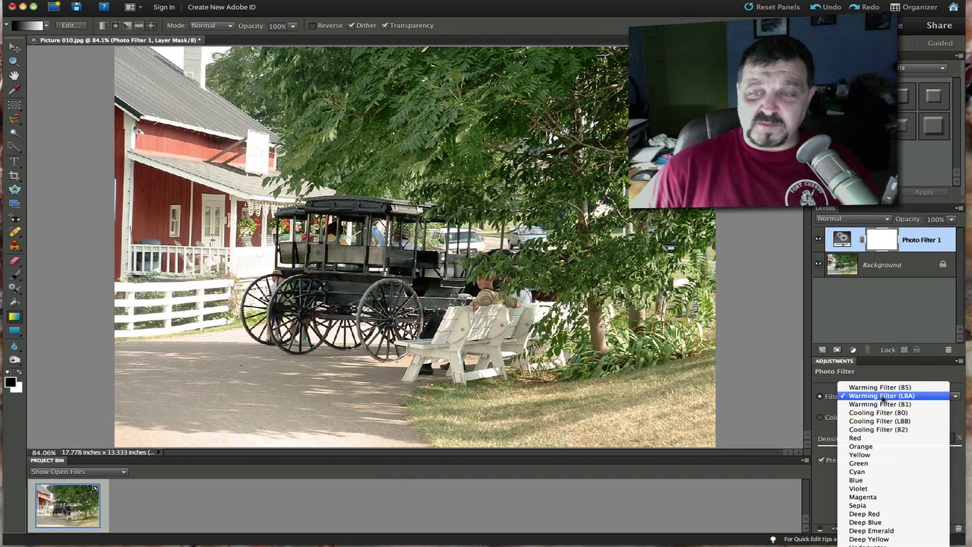
left_click(881, 404)
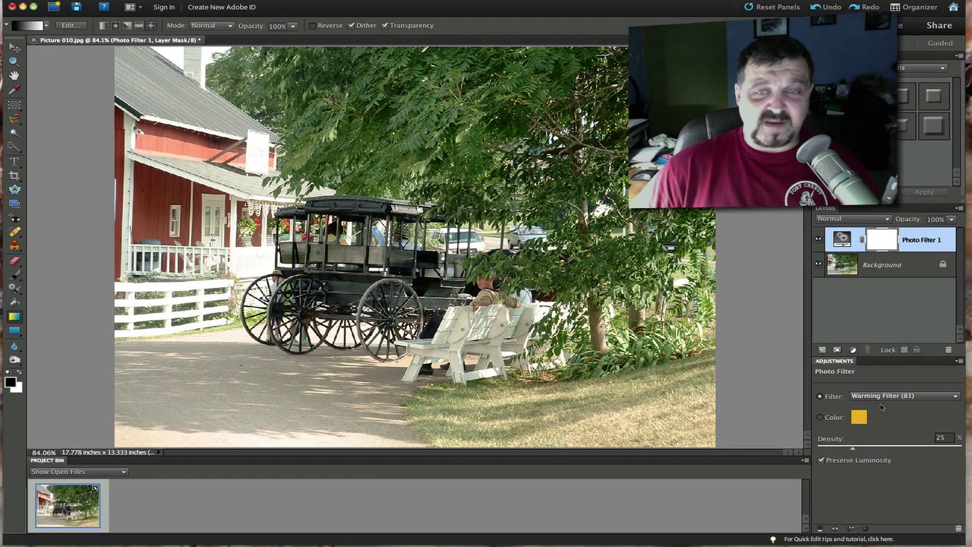
left_click(882, 398)
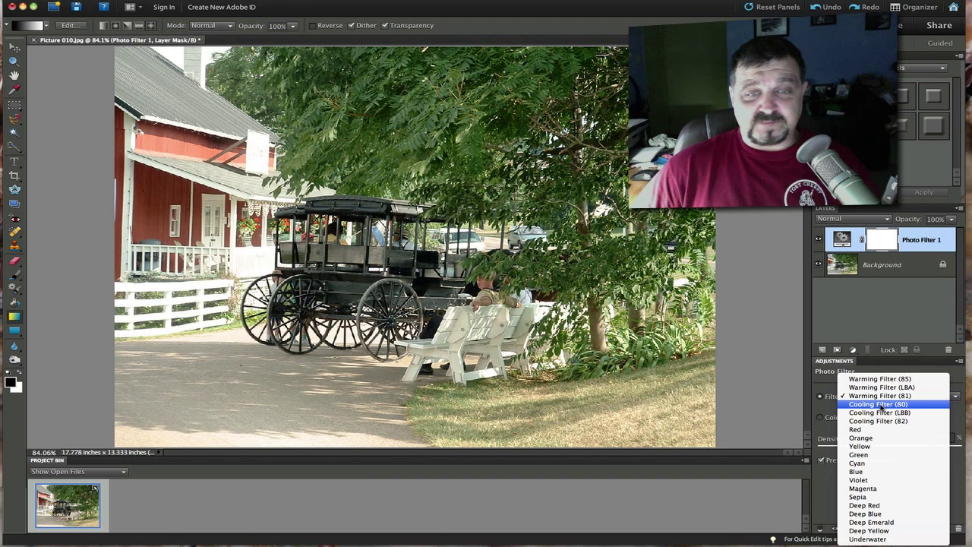
left_click(881, 404)
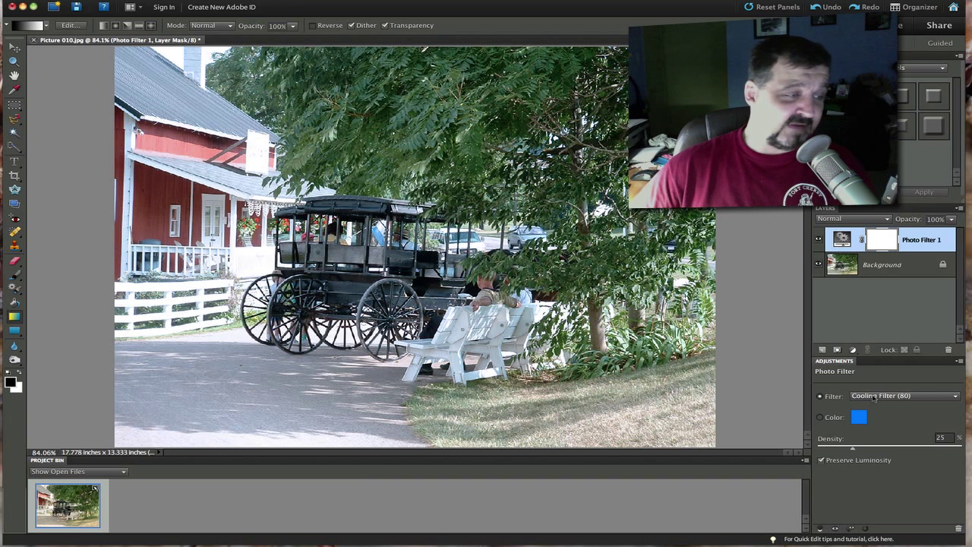
left_click(873, 397)
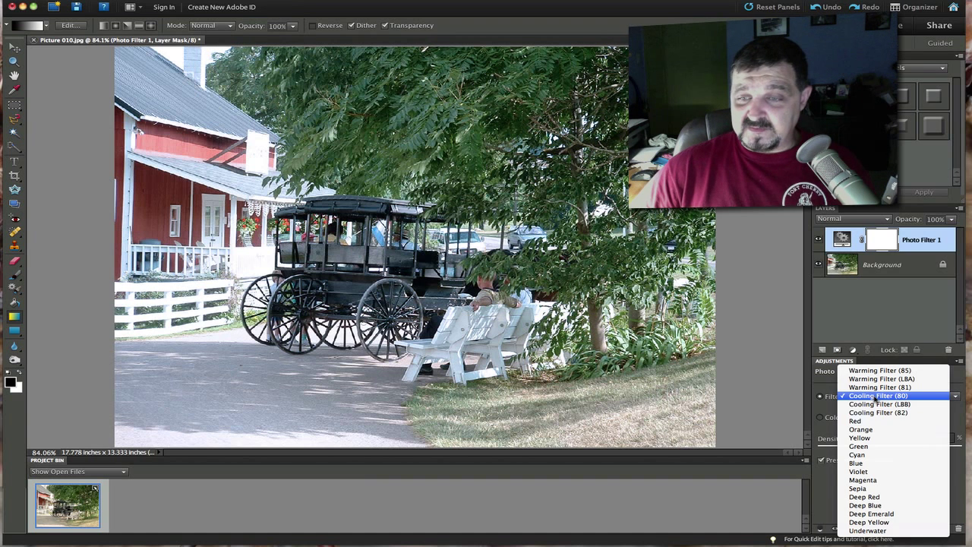
Try Cooling Filter (82), then switch to the Red filter and raise its density to 65%.
left_click(875, 414)
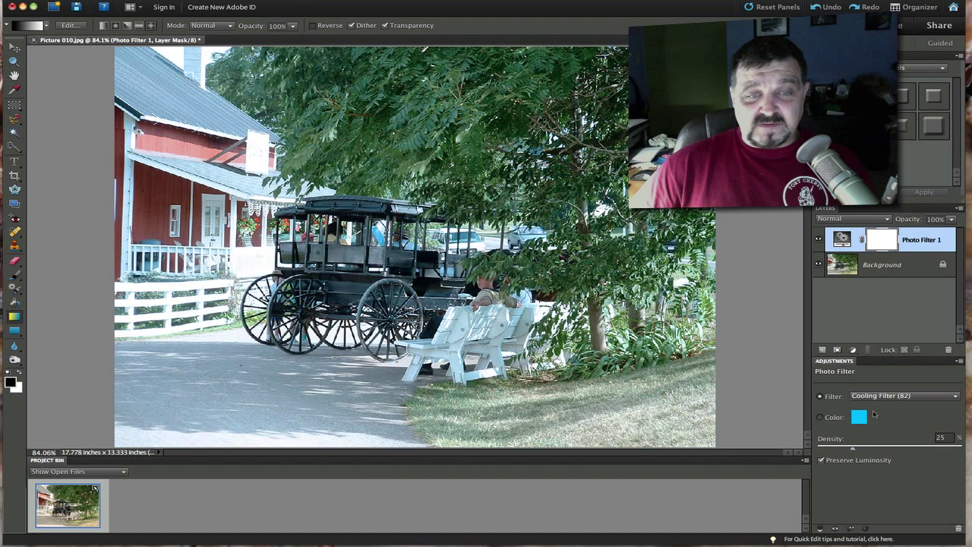
left_click(877, 396)
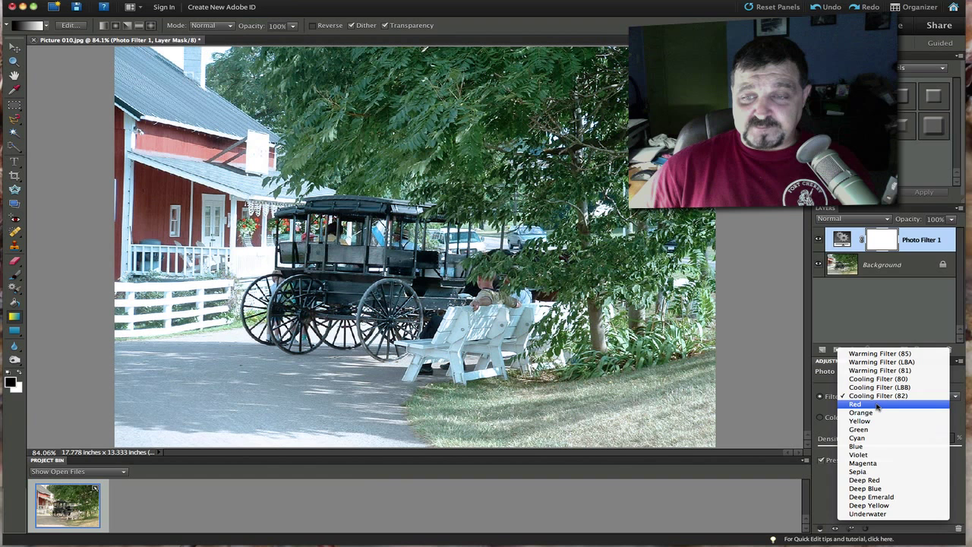
left_click(876, 405)
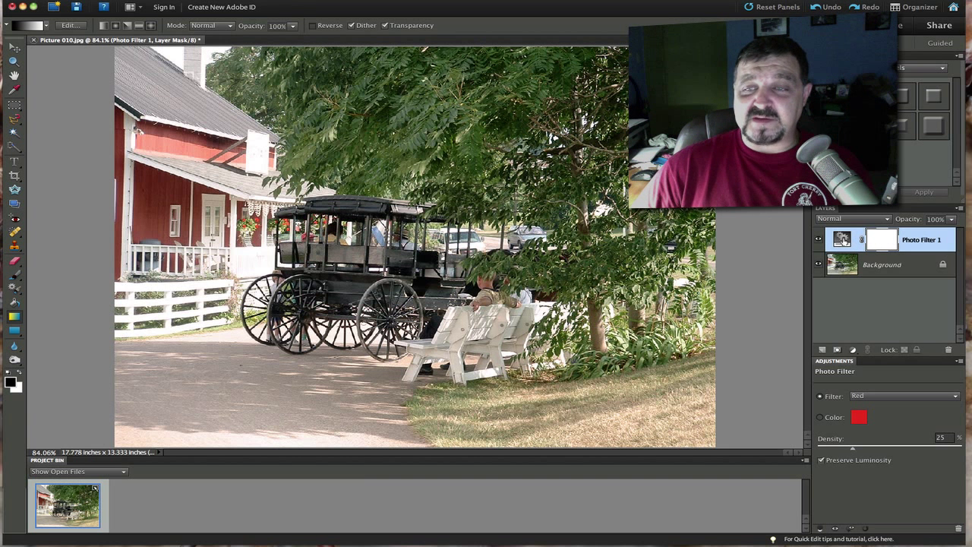
left_click(875, 396)
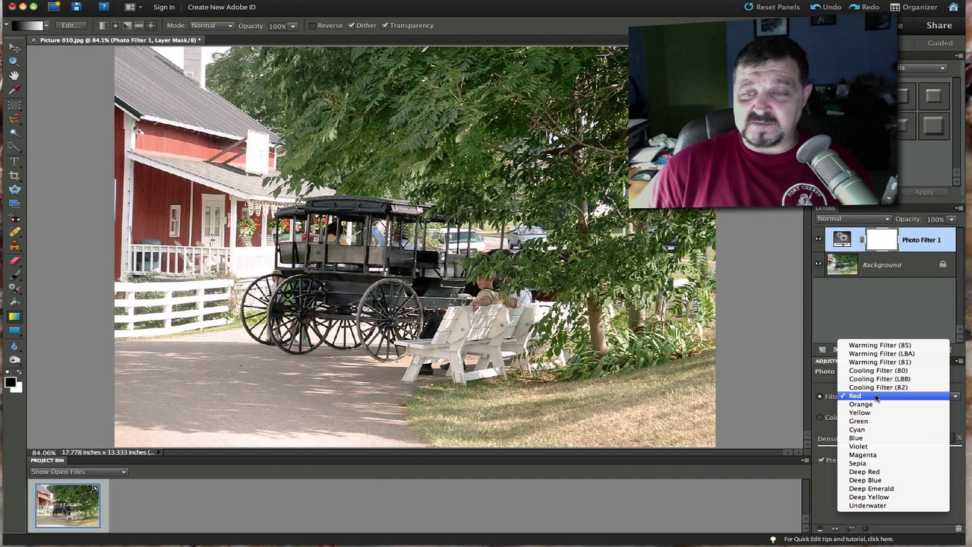
left_click(875, 396)
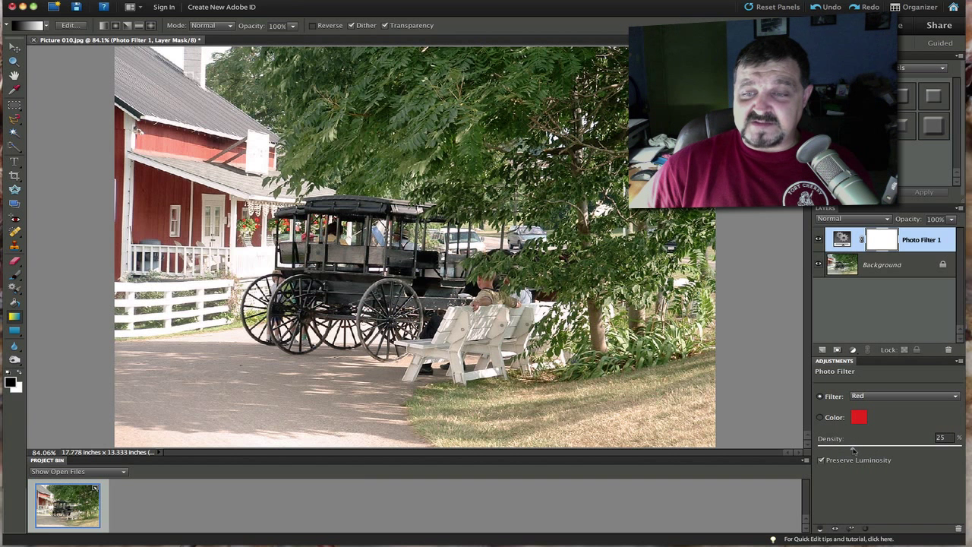
left_click_drag(854, 451, 911, 451)
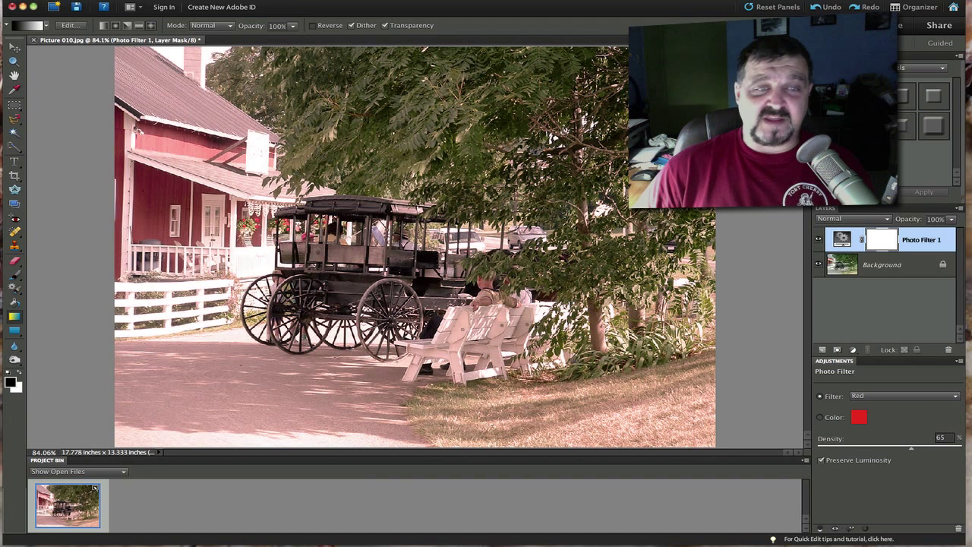
Try Warming Filter (85) and (81), then return to Cooling Filter (80) at about 65% density.
left_click(859, 398)
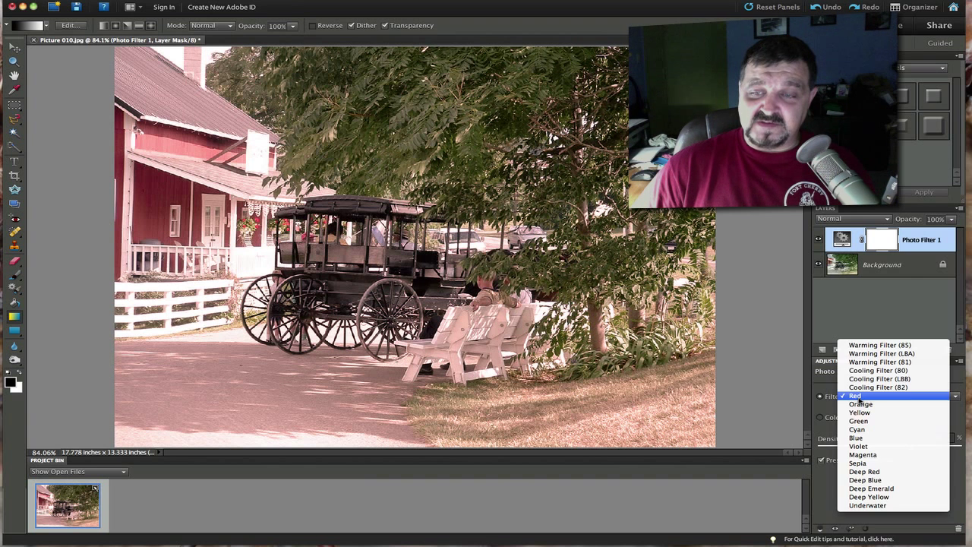
left_click(861, 346)
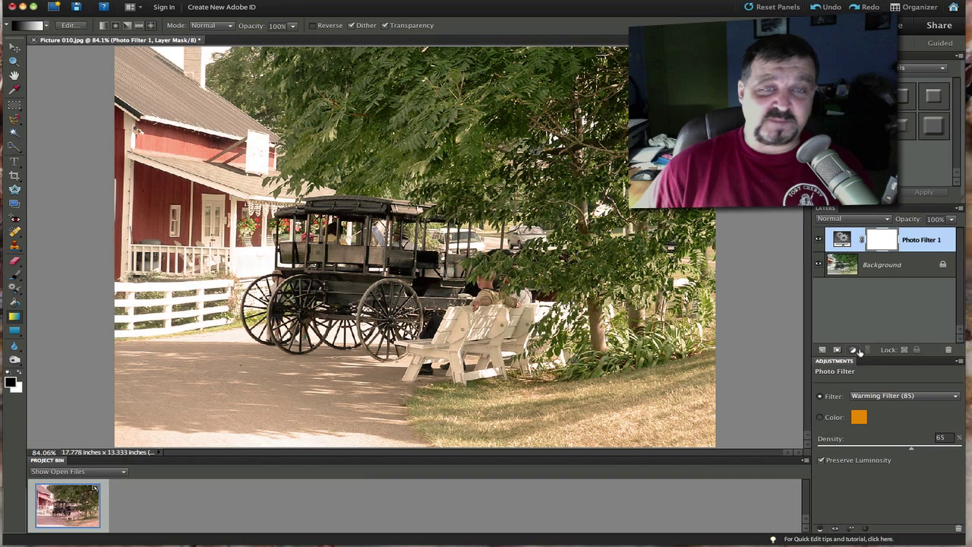
left_click(871, 398)
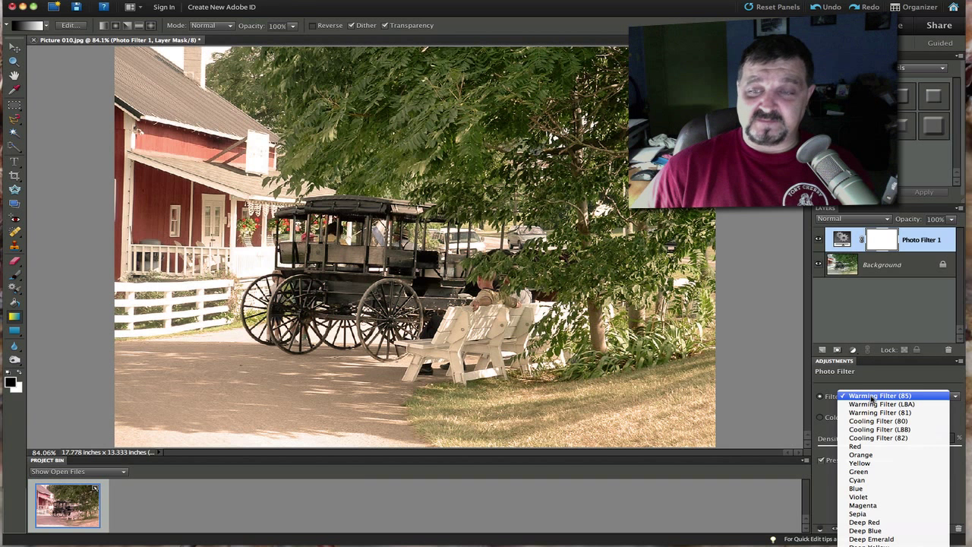
left_click(872, 416)
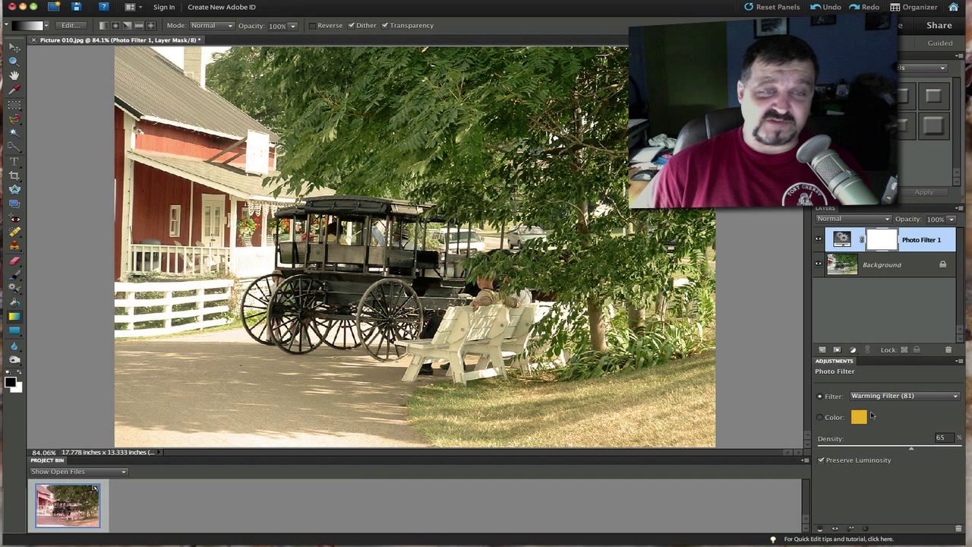
left_click(877, 397)
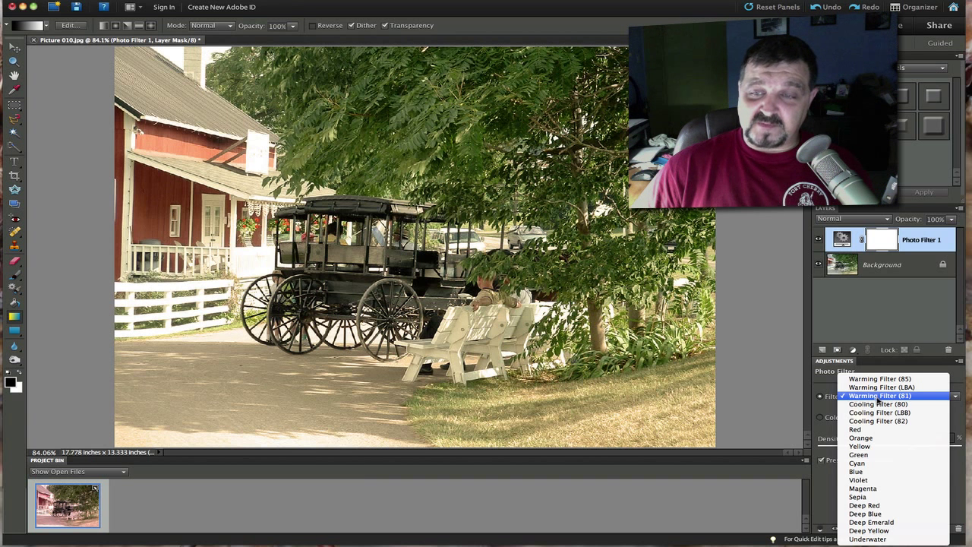
left_click(878, 403)
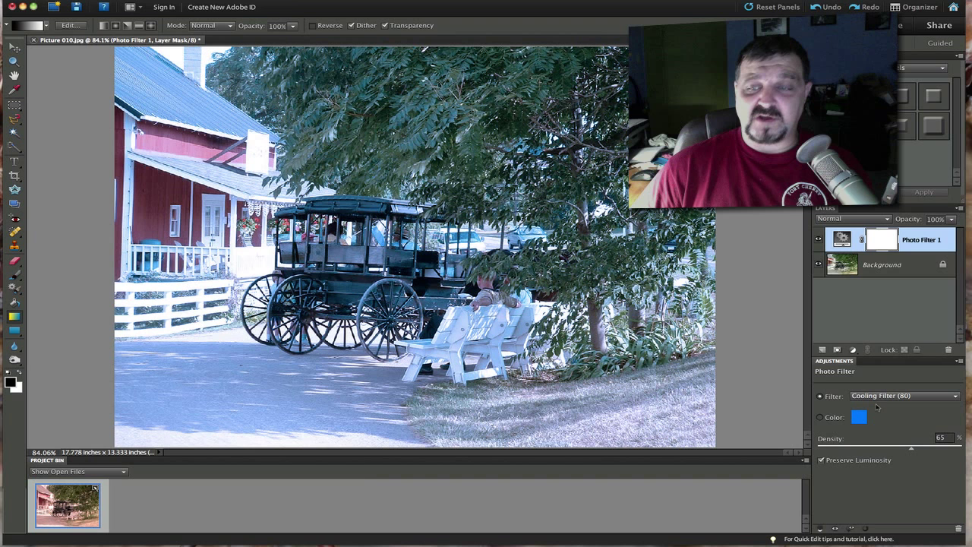
mouse_move(911, 449)
left_mouse_down()
mouse_move(872, 451)
mouse_move(937, 450)
mouse_move(911, 450)
left_mouse_up()
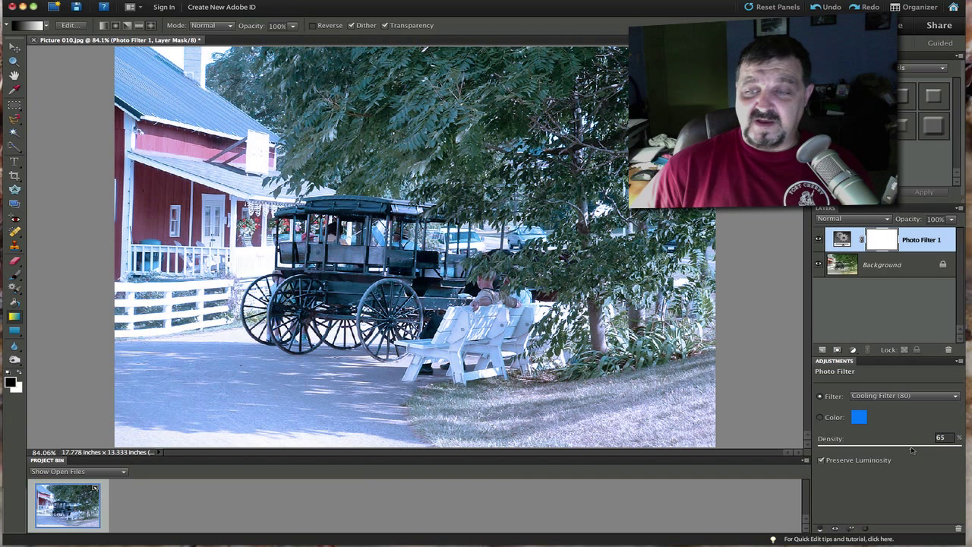
Cycle the photo filter through Cooling Filter (82), Red, Yellow and Green.
left_click(887, 396)
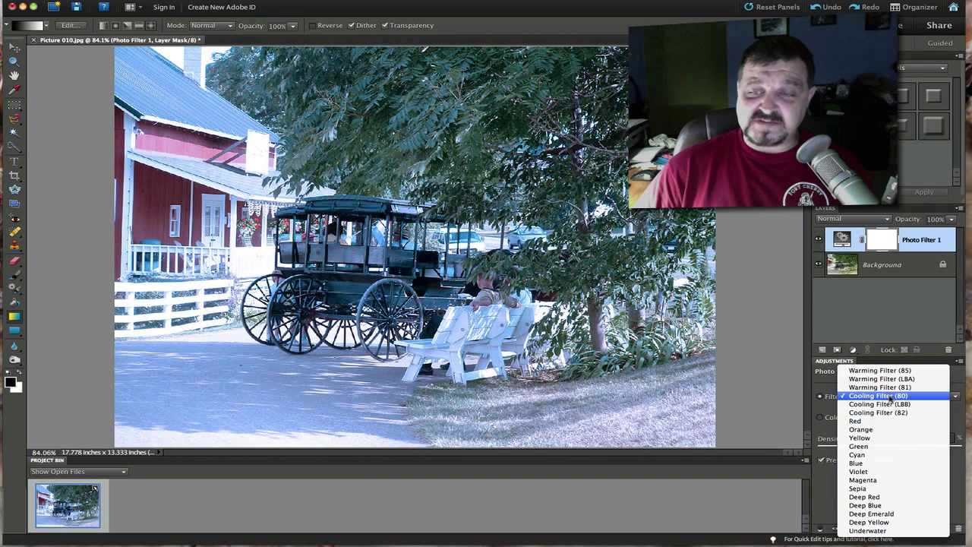
left_click(875, 414)
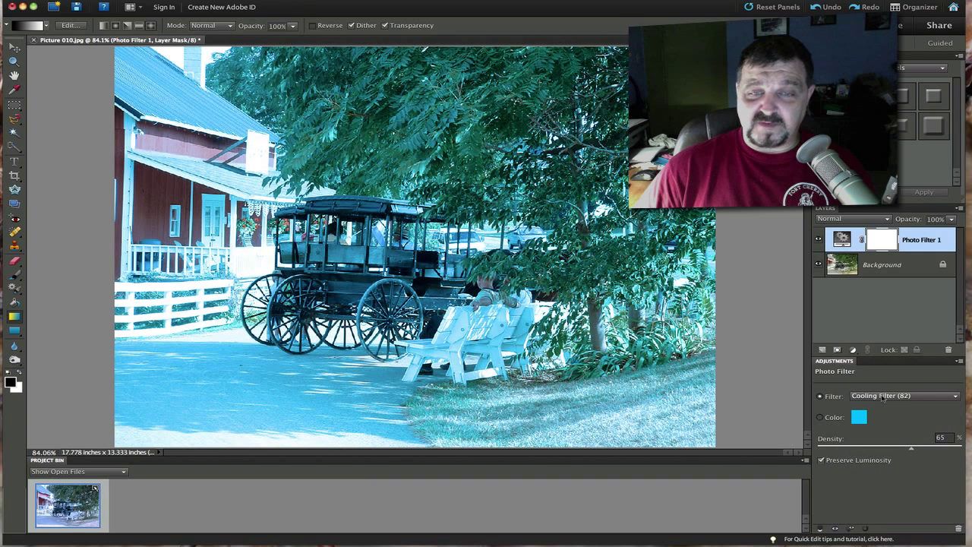
left_click(883, 396)
left_click(876, 405)
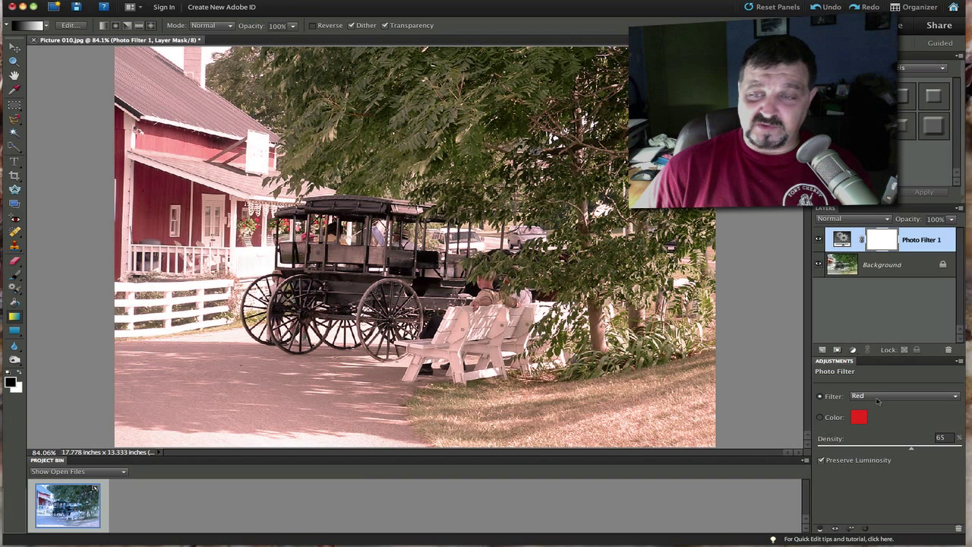
left_click(878, 399)
left_click(873, 413)
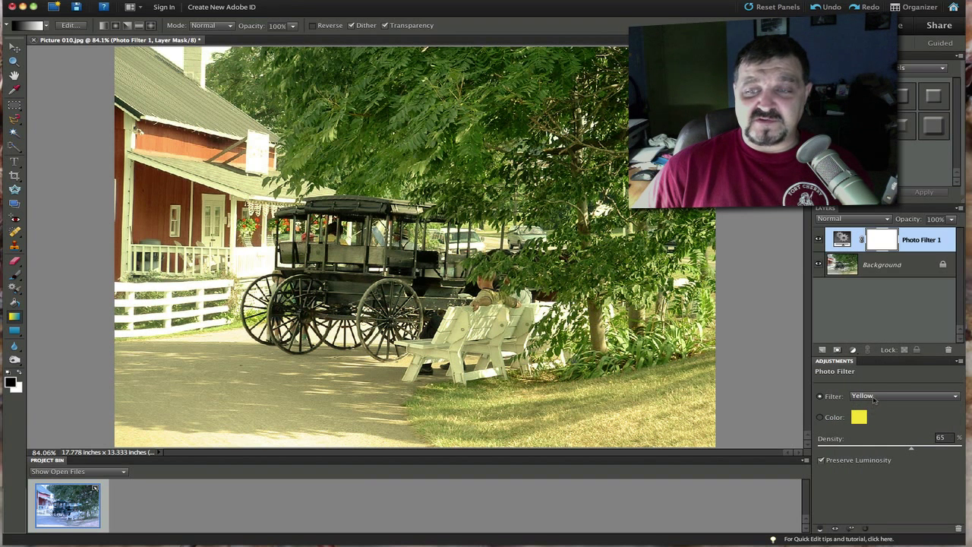
left_click(873, 397)
left_click(873, 404)
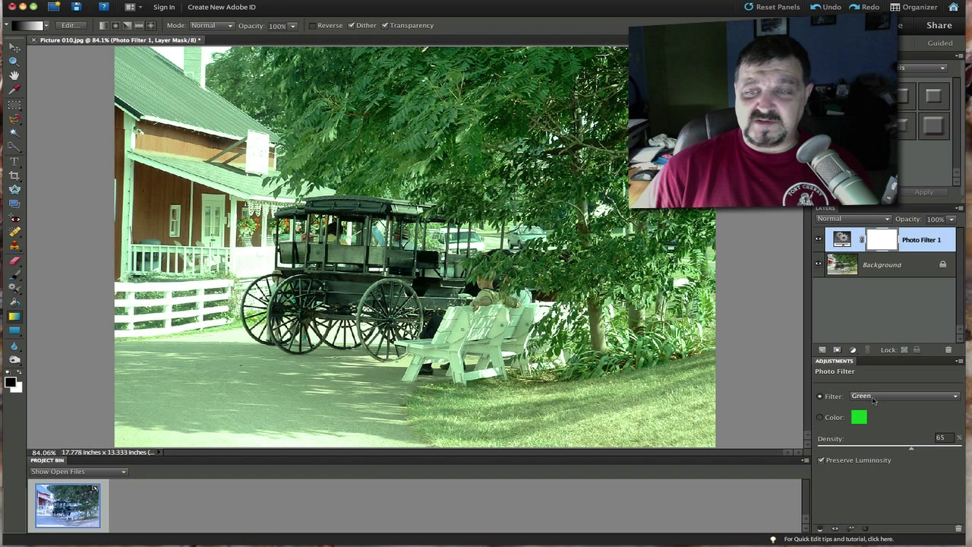
Continue through Cyan, Blue and Magenta, ending on the Deep Red filter.
left_click(874, 397)
left_click(873, 405)
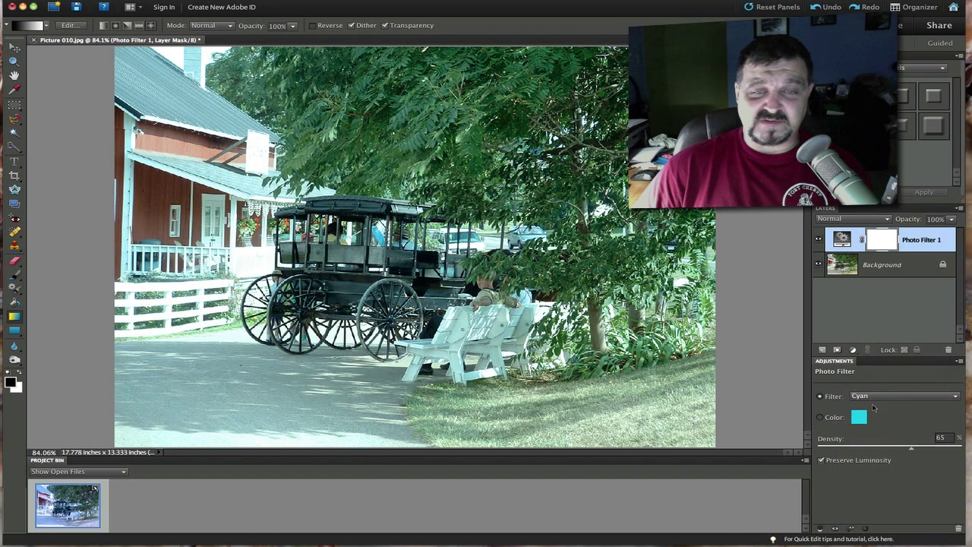
left_click(875, 397)
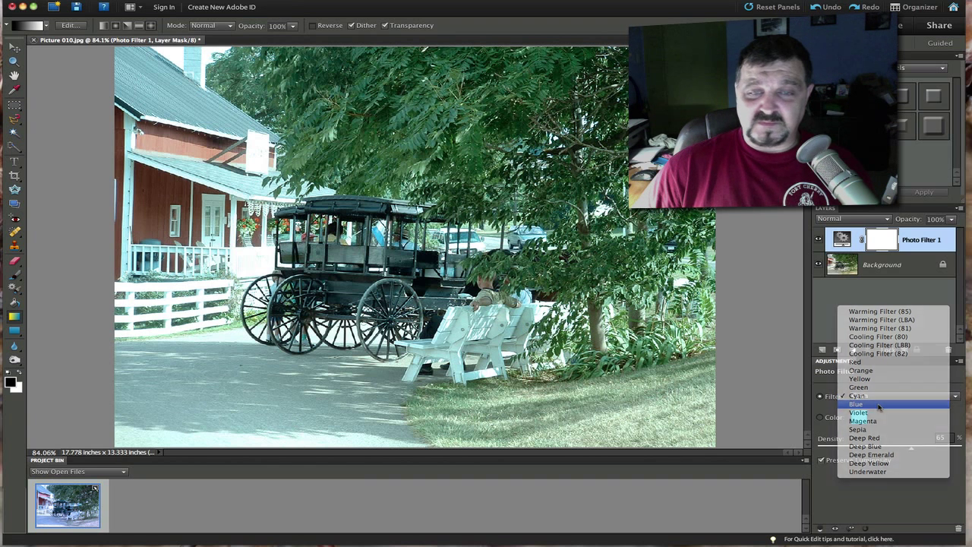
left_click(878, 406)
left_click(883, 398)
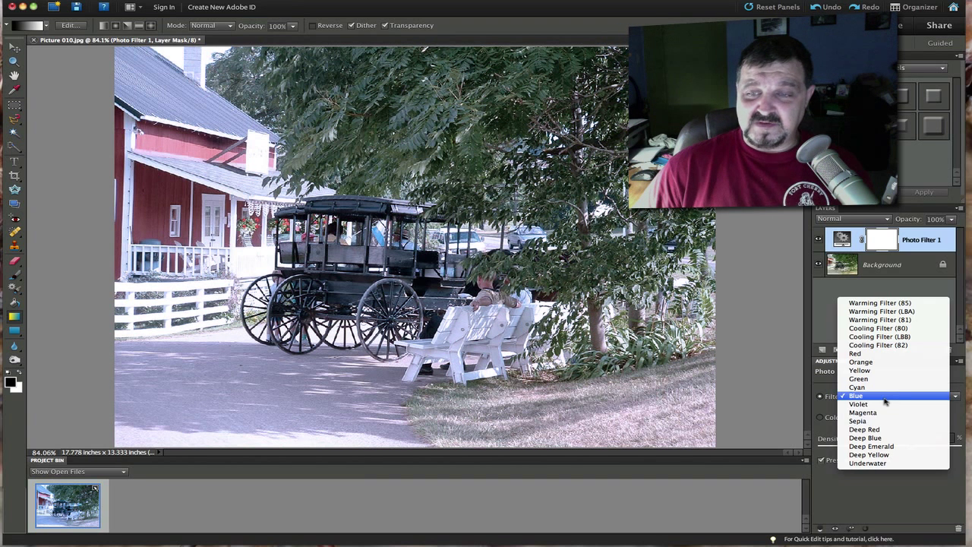
left_click(878, 414)
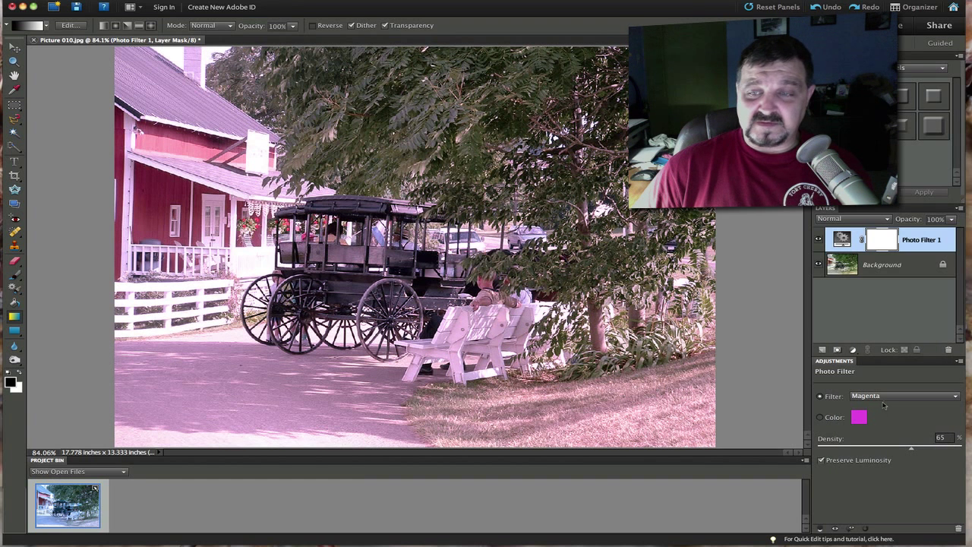
left_click(885, 399)
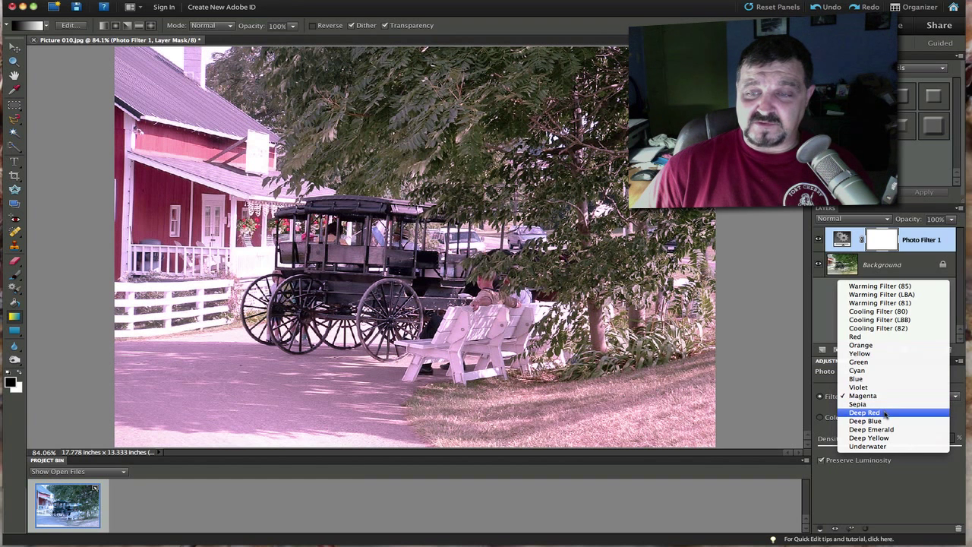
left_click(885, 413)
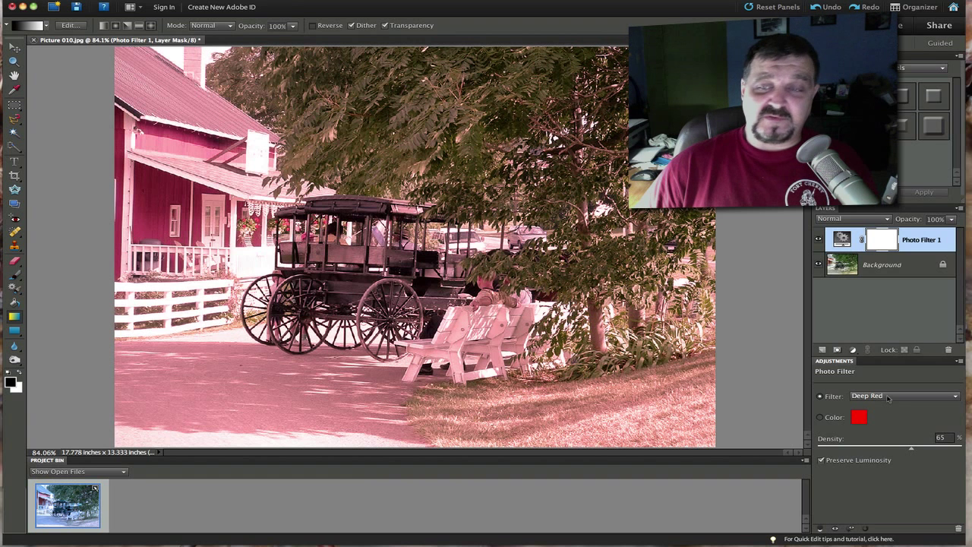
Try the Deep Emerald filter, then switch Photo Filter 1 to Underwater at 65% density.
left_click(886, 398)
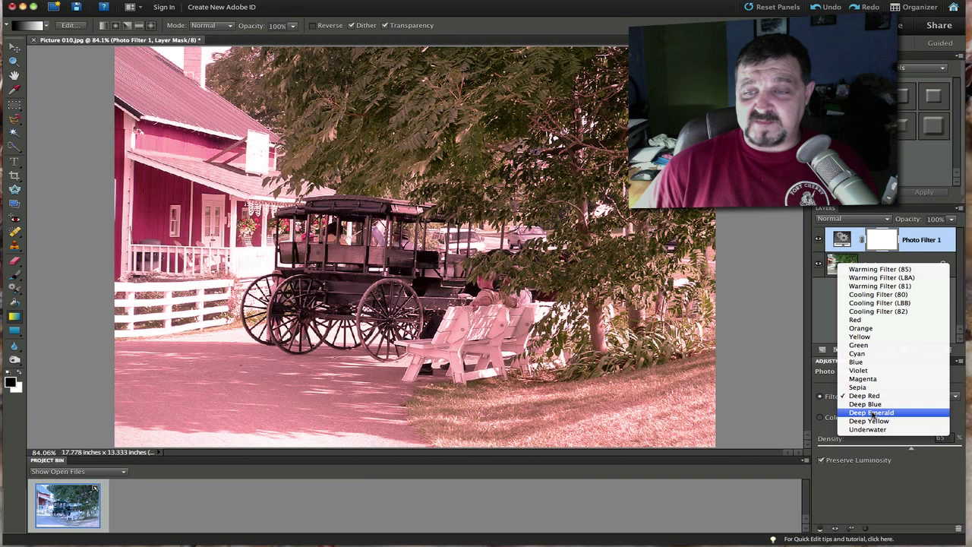
left_click(876, 413)
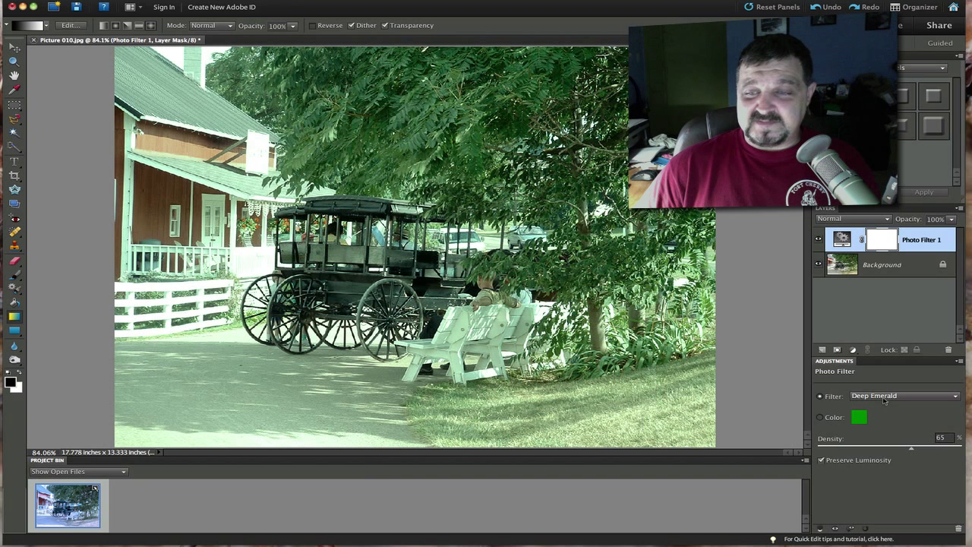
left_click(885, 398)
left_click(879, 413)
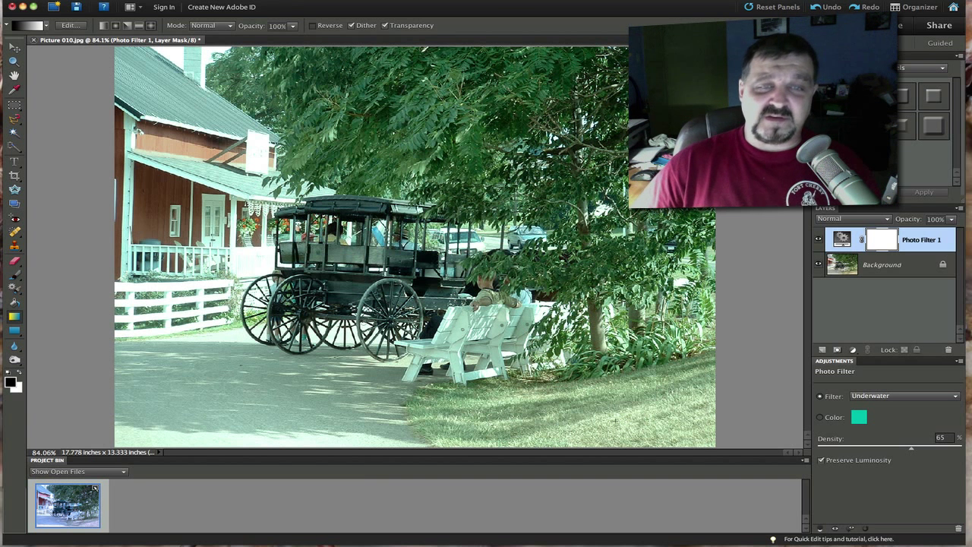
left_click(858, 397)
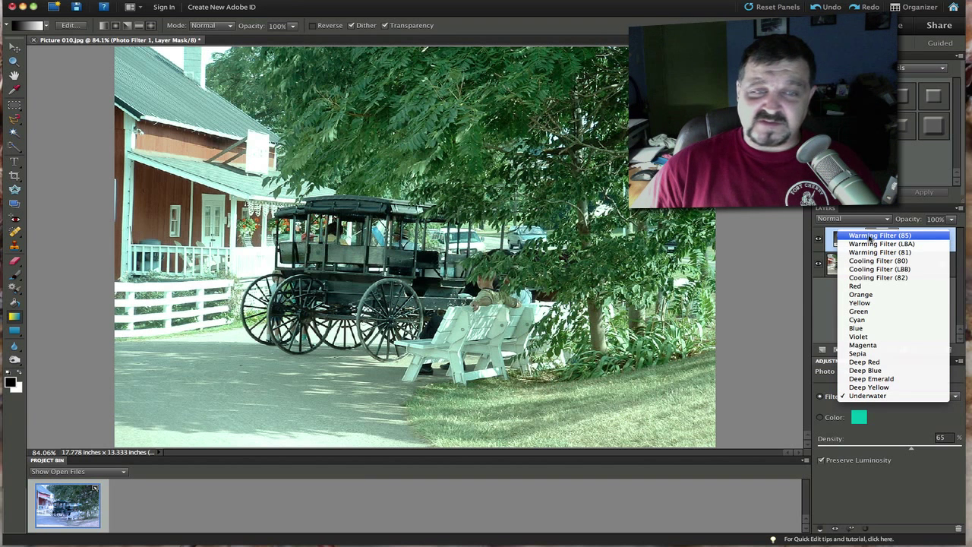
Pick Warming Filter (85) from the open Filter list to give the photo a golden tone.
left_click(871, 236)
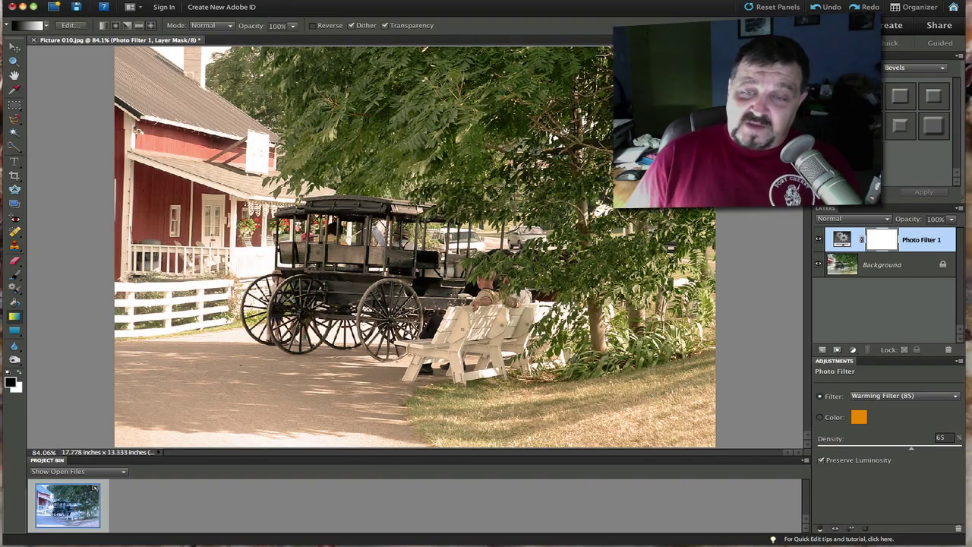
Switch to Firefox with Cmd+Tab to show the Jacks Tech Corner homepage.
key("super+Tab")
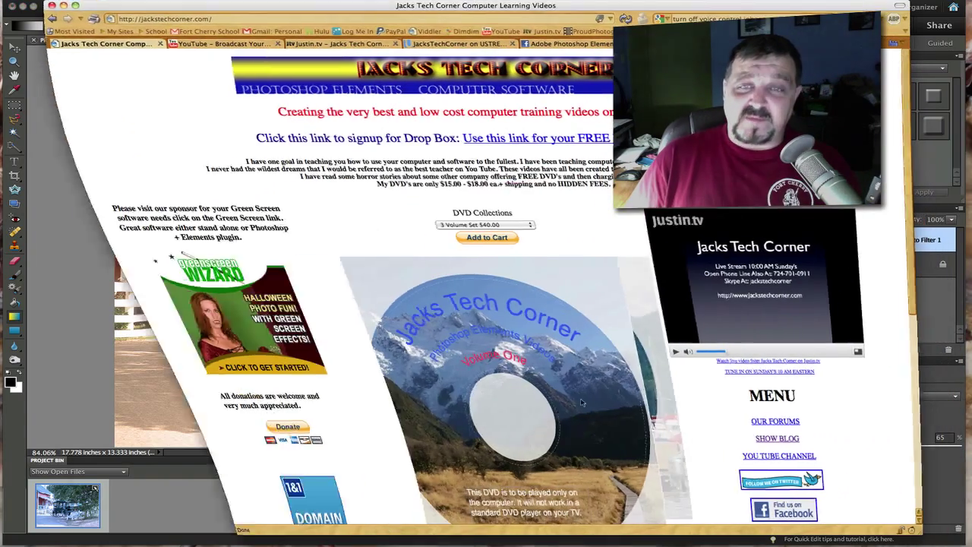